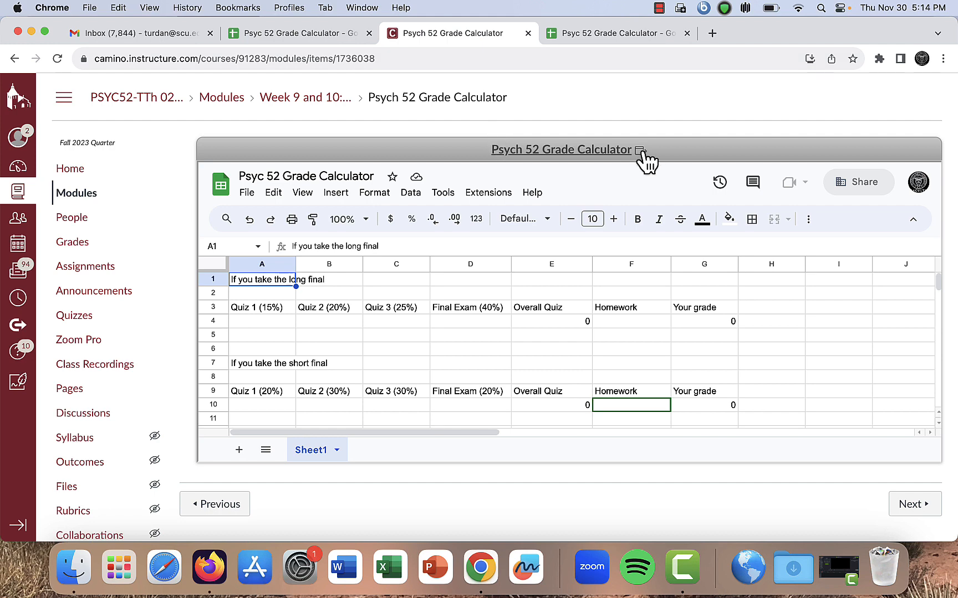
# Open the Psych 52 Grade Calculator from the course modules as a spreadsheet in its own tab
pyautogui.click(94, 199)
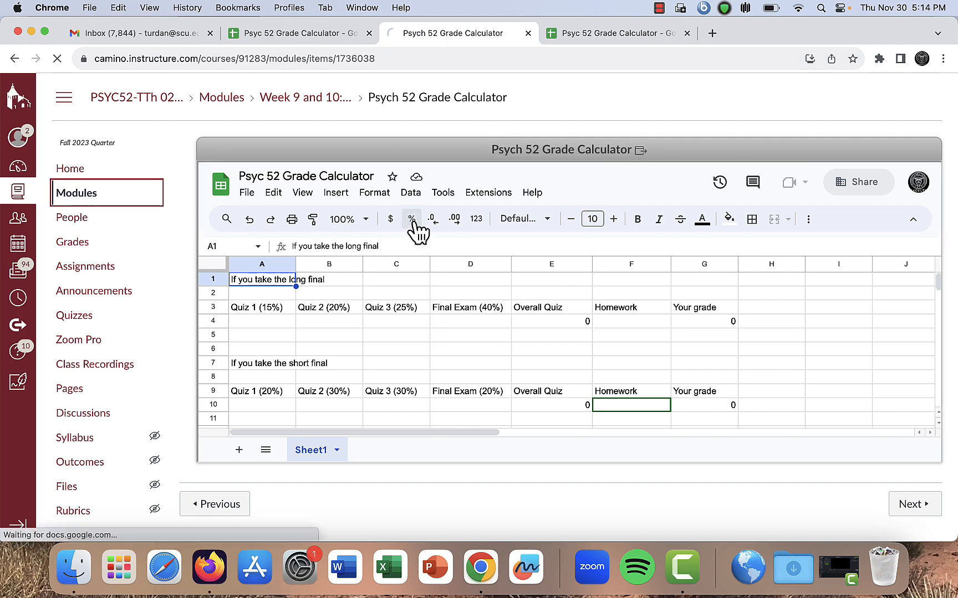
pyautogui.scroll(-15, 439, 211)
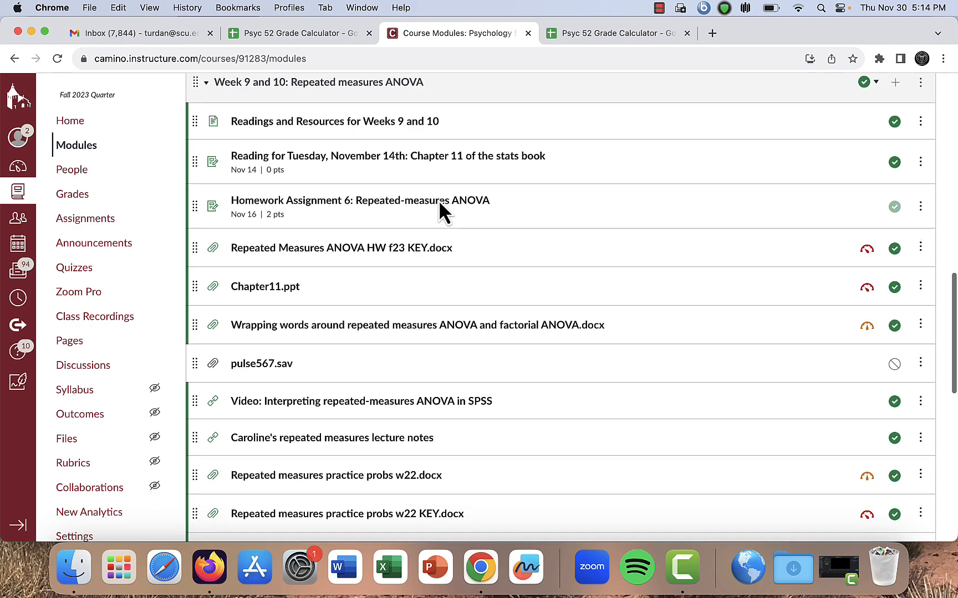
pyautogui.scroll(-5, 439, 205)
pyautogui.scroll(-6, 440, 204)
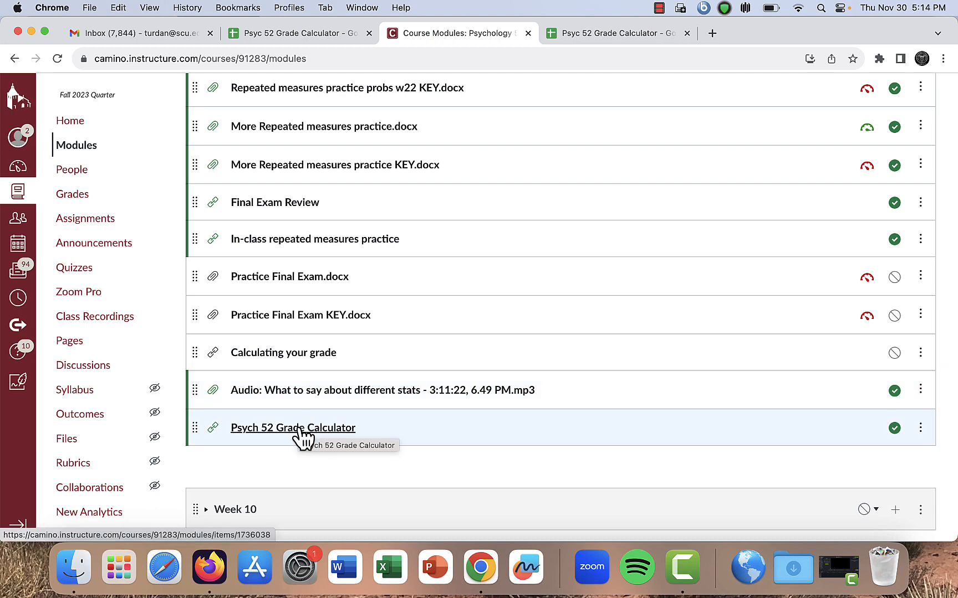
pyautogui.click(603, 35)
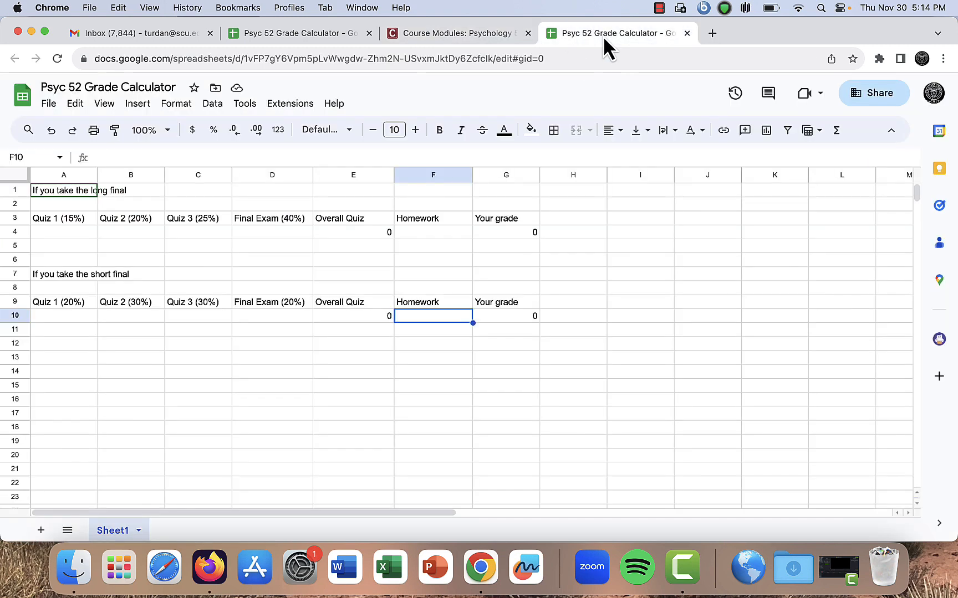
pyautogui.click(463, 37)
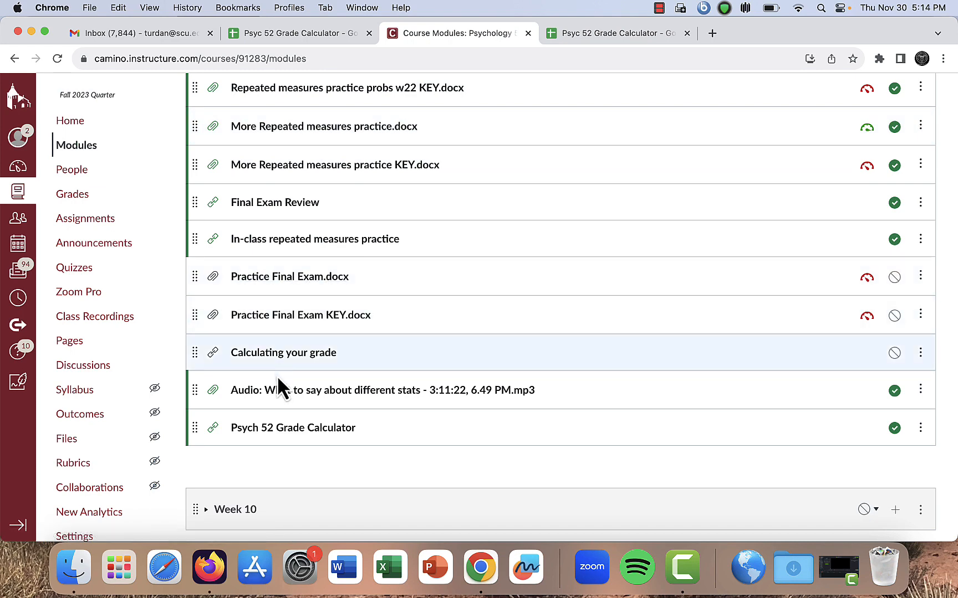
pyautogui.click(281, 429)
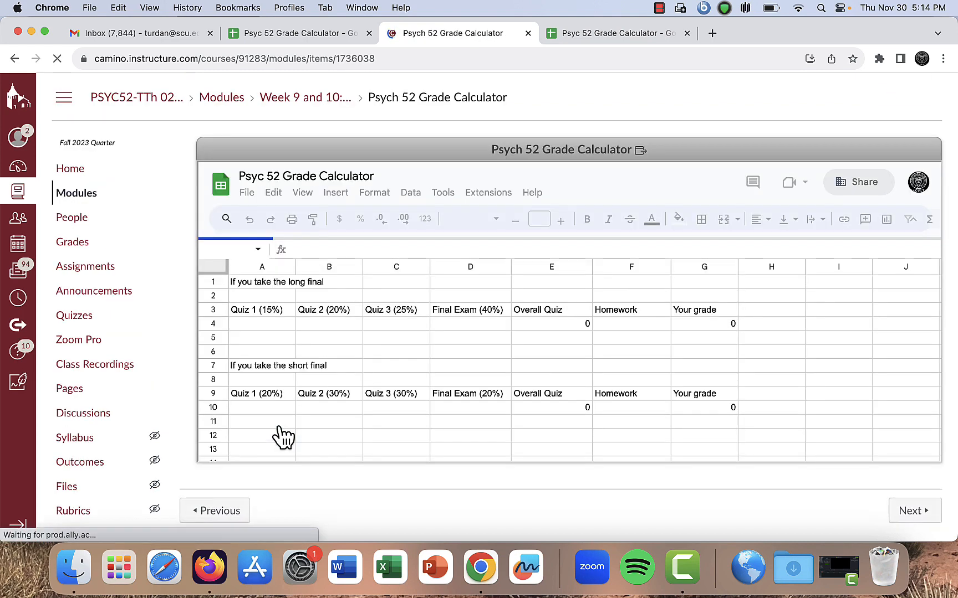
pyautogui.click(572, 156)
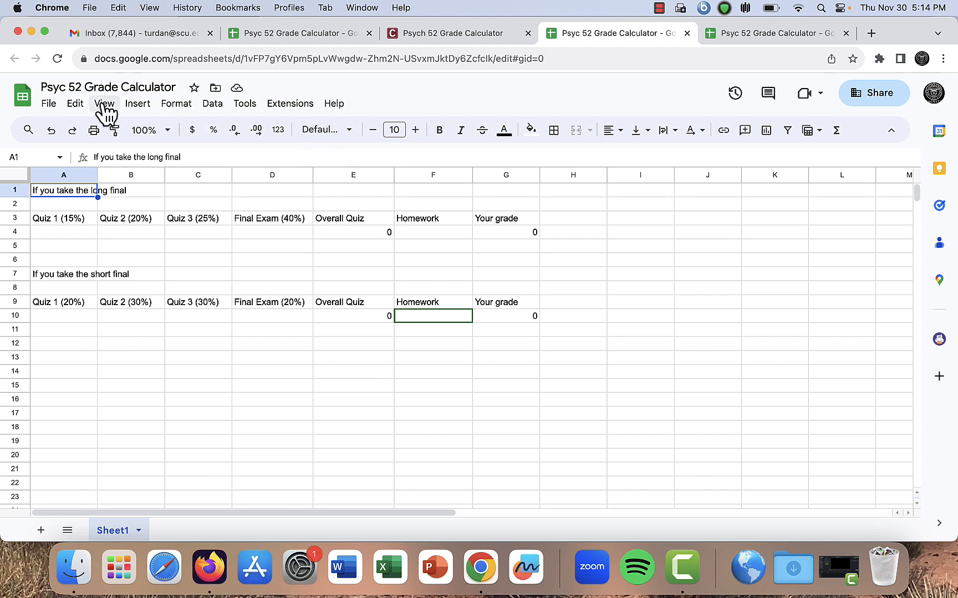
# Make a copy of the grade calculator spreadsheet, keeping the default name and folder
pyautogui.click(49, 104)
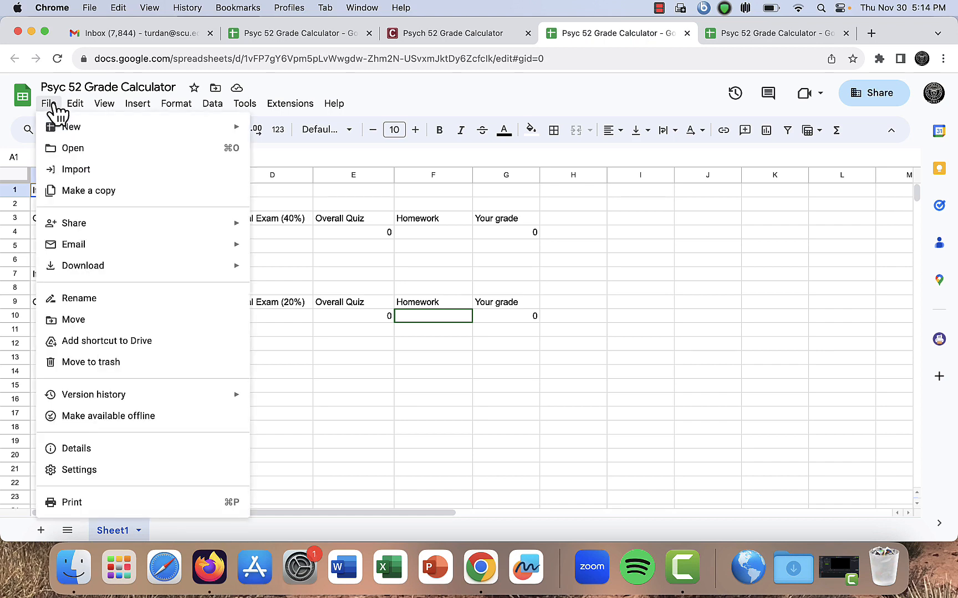
pyautogui.click(89, 193)
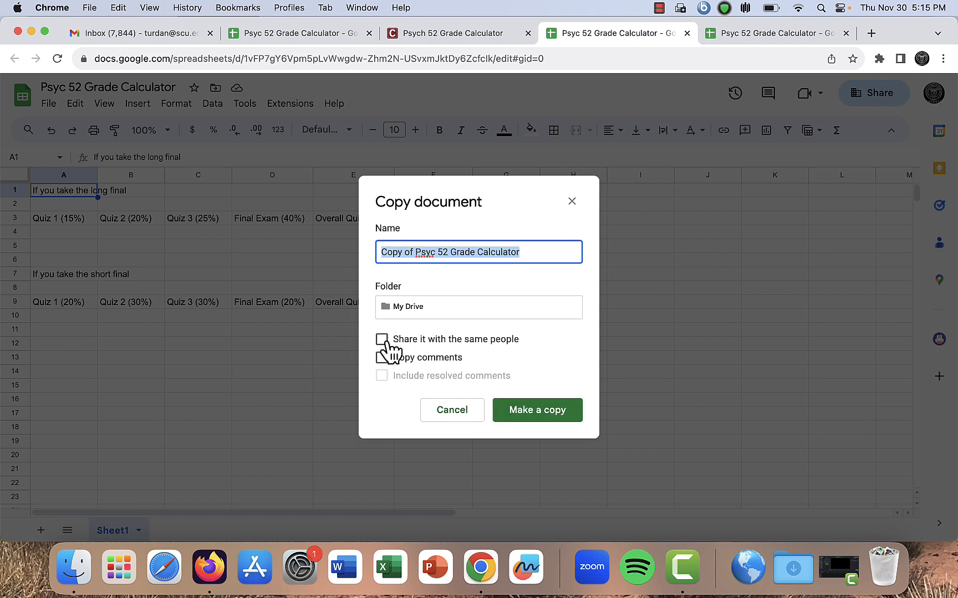
pyautogui.click(542, 412)
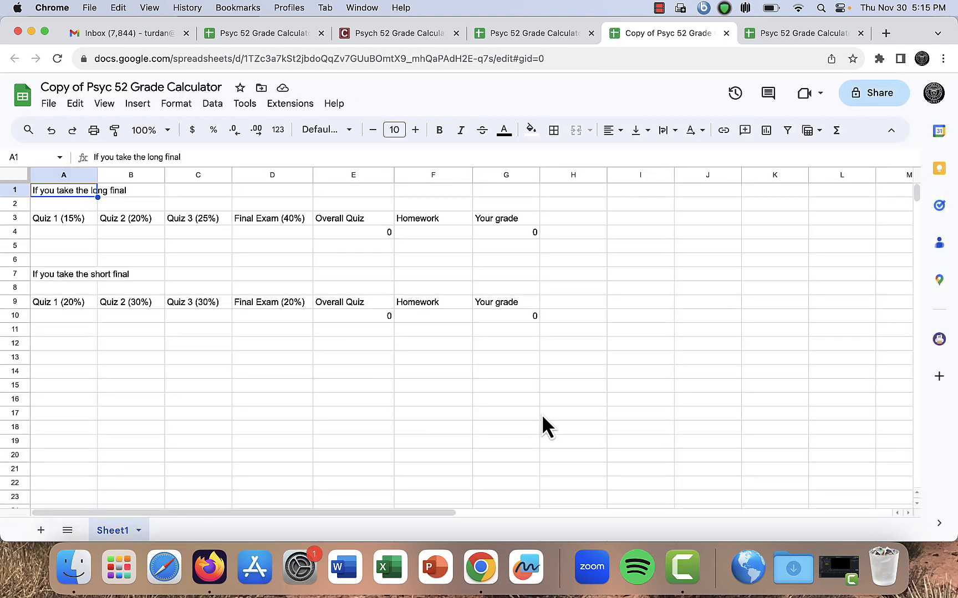
# Review the long-final column headings and the Overall Quiz formula in the copied sheet
pyautogui.press('Down')
pyautogui.press('Down')
pyautogui.press('Down')
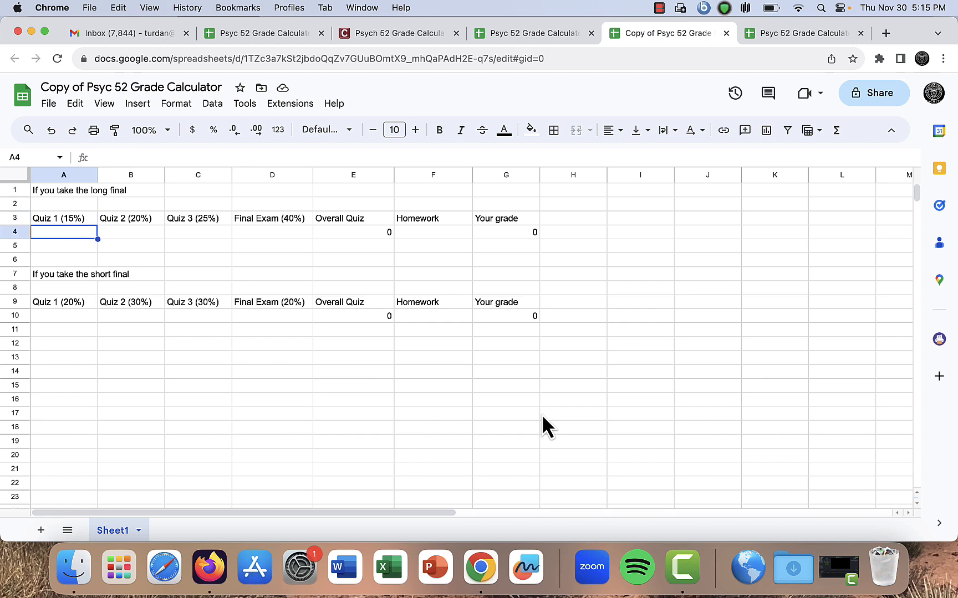
pyautogui.press('Up')
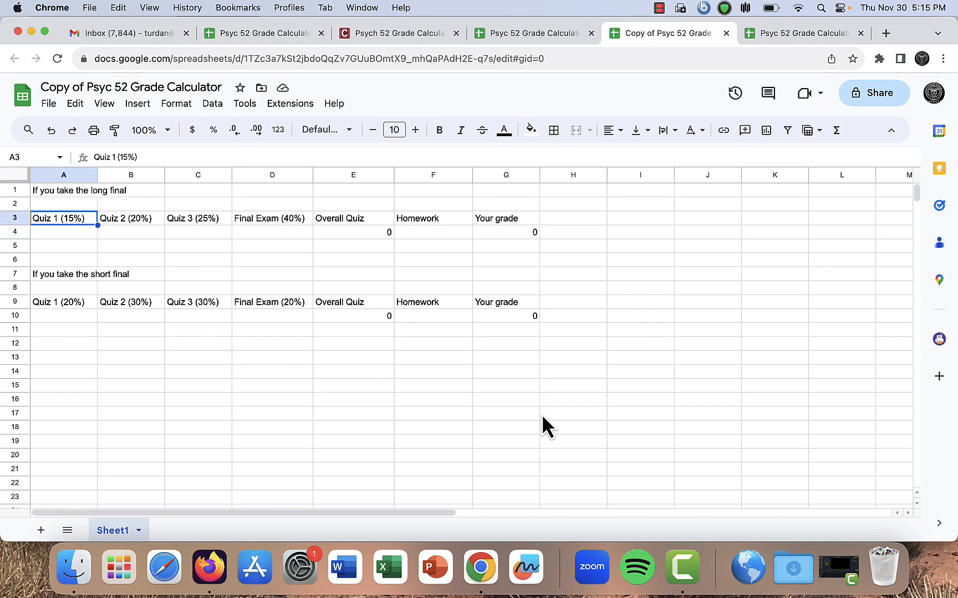
pyautogui.press('Right')
pyautogui.press('Right')
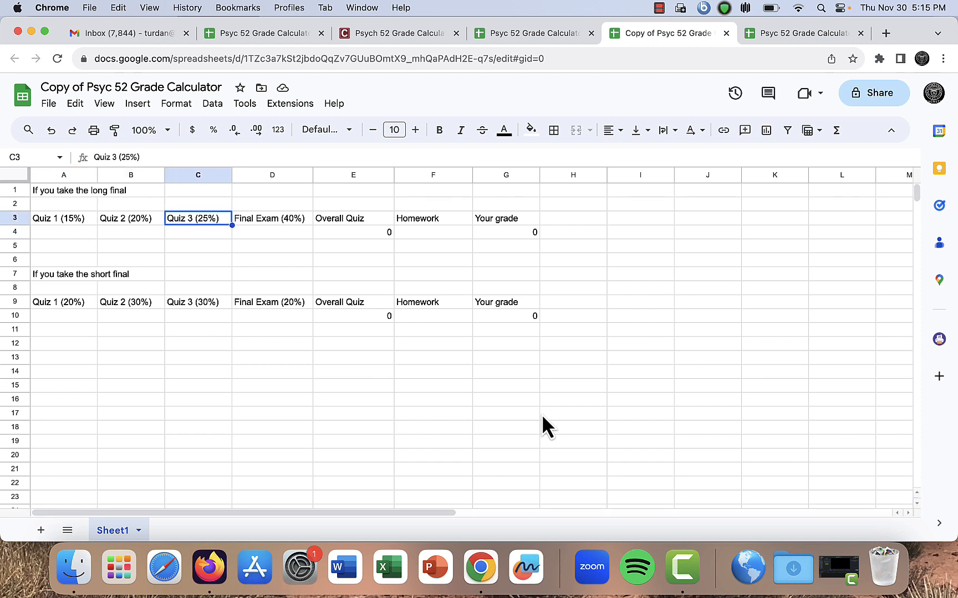
pyautogui.press('Right')
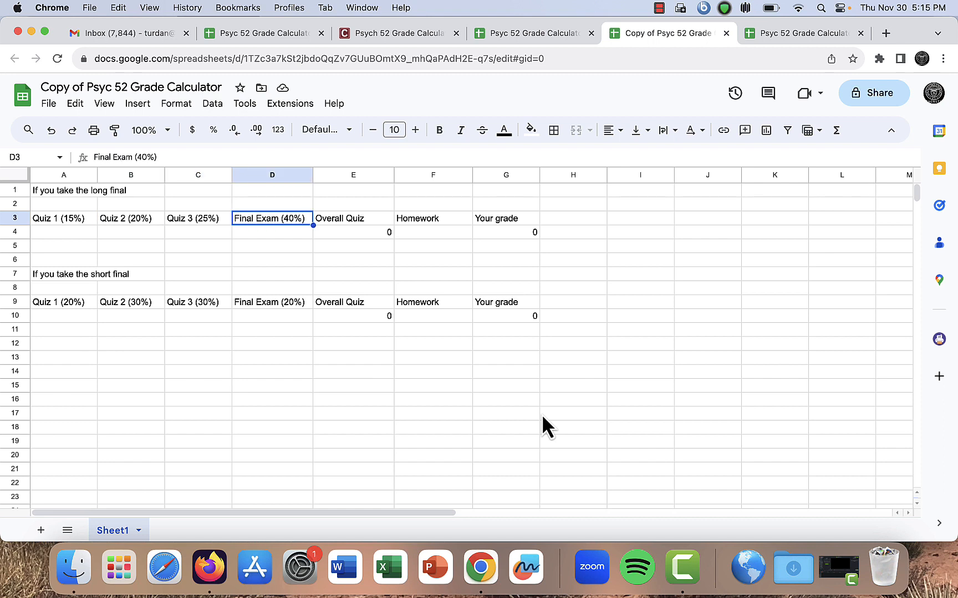
pyautogui.press('Right')
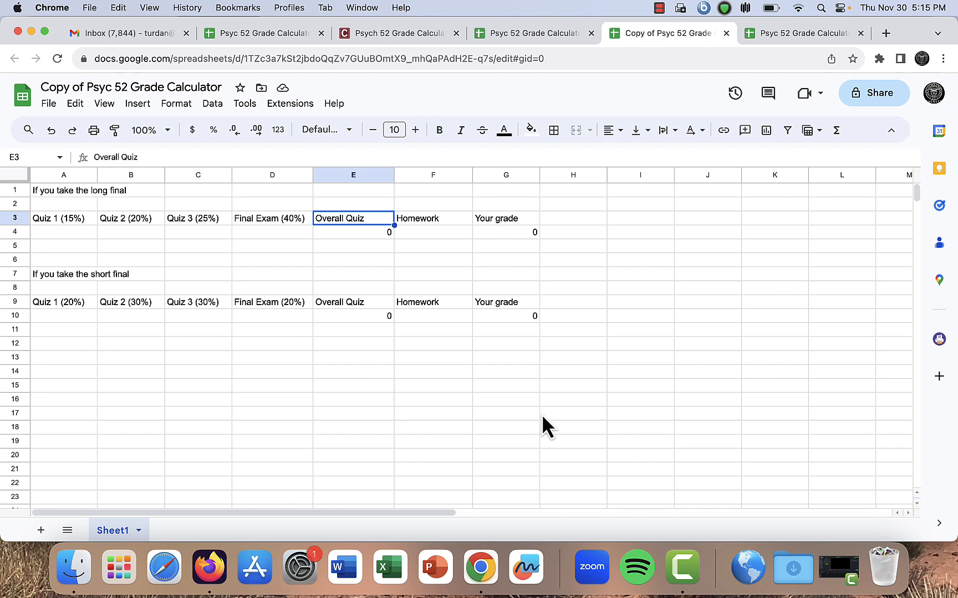
pyautogui.press('Down')
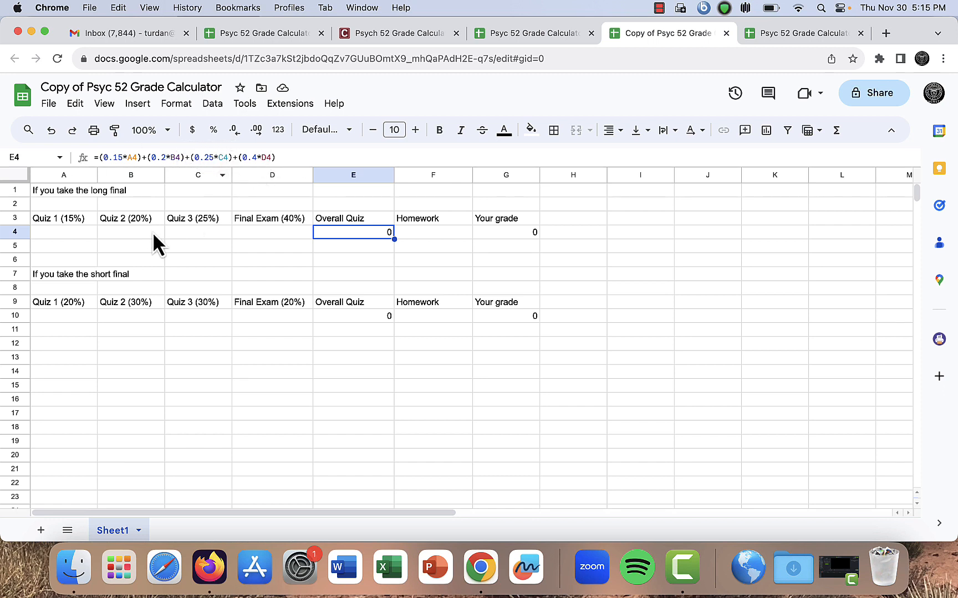
# Enter Quiz 1 through 3 scores of 80, 85, 87 and a Final Exam score of 90 for the long final
pyautogui.click(70, 232)
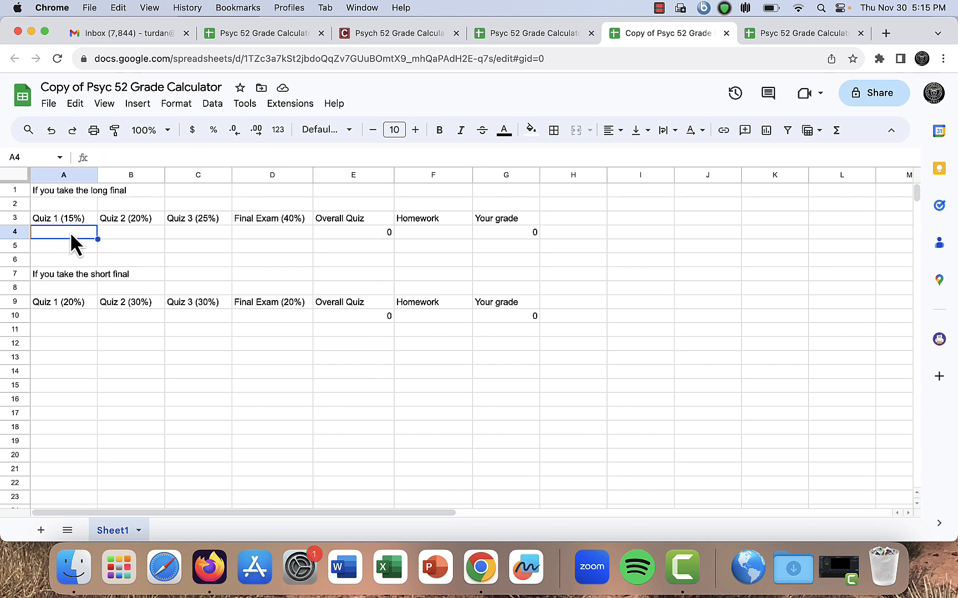
pyautogui.write('80')
pyautogui.press('Tab')
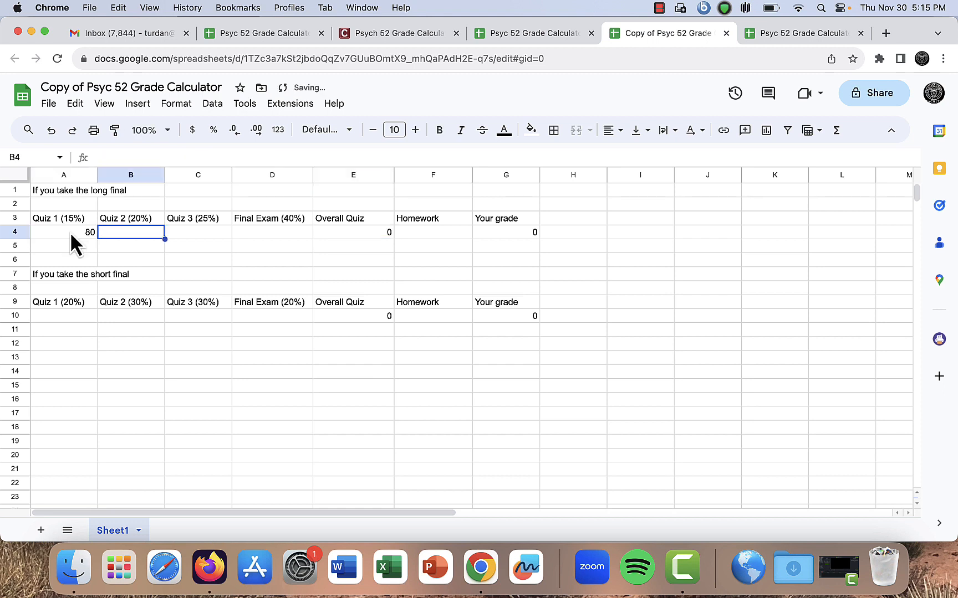
pyautogui.write('85')
pyautogui.press('Tab')
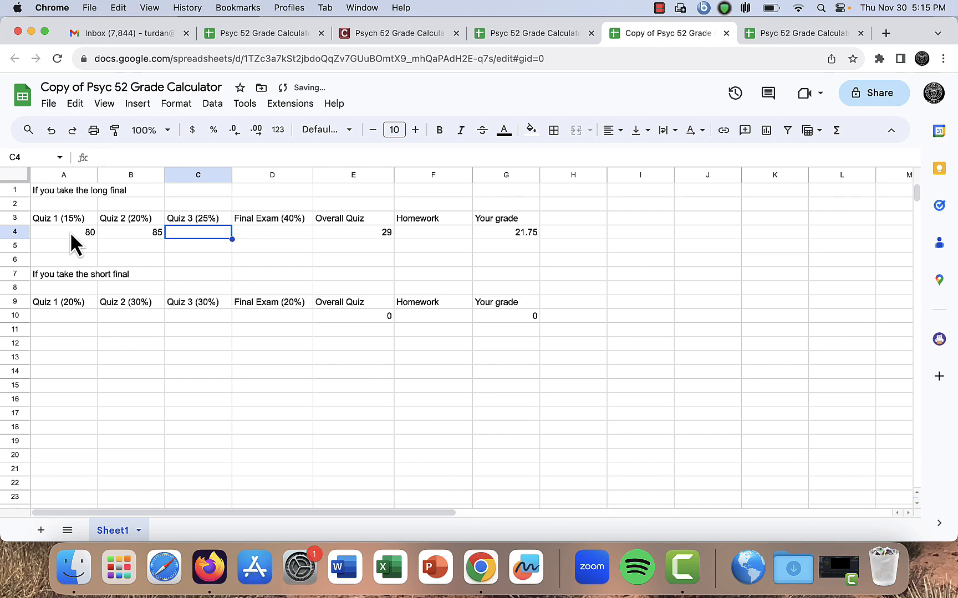
pyautogui.write('87')
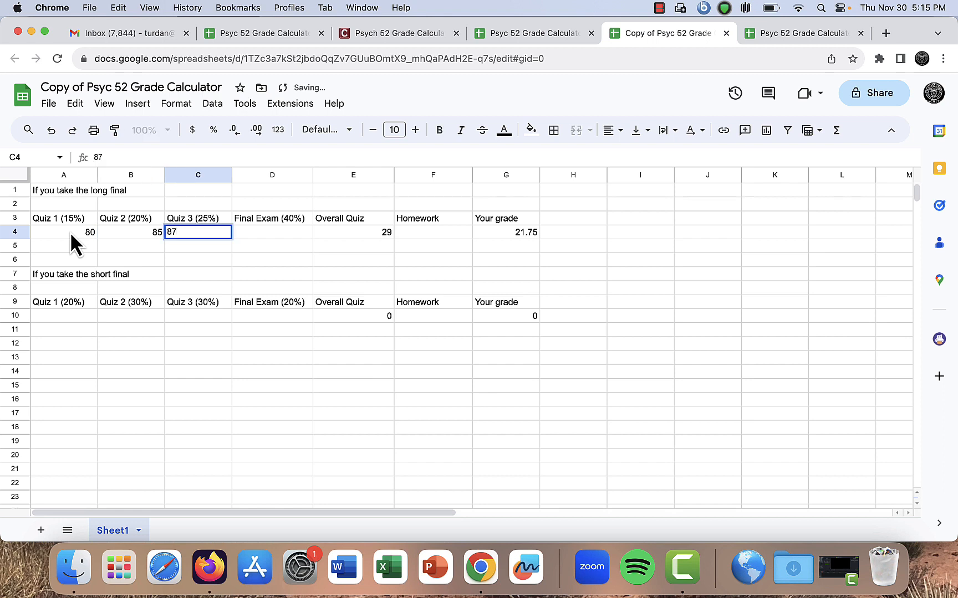
pyautogui.press('Tab')
pyautogui.write('9')
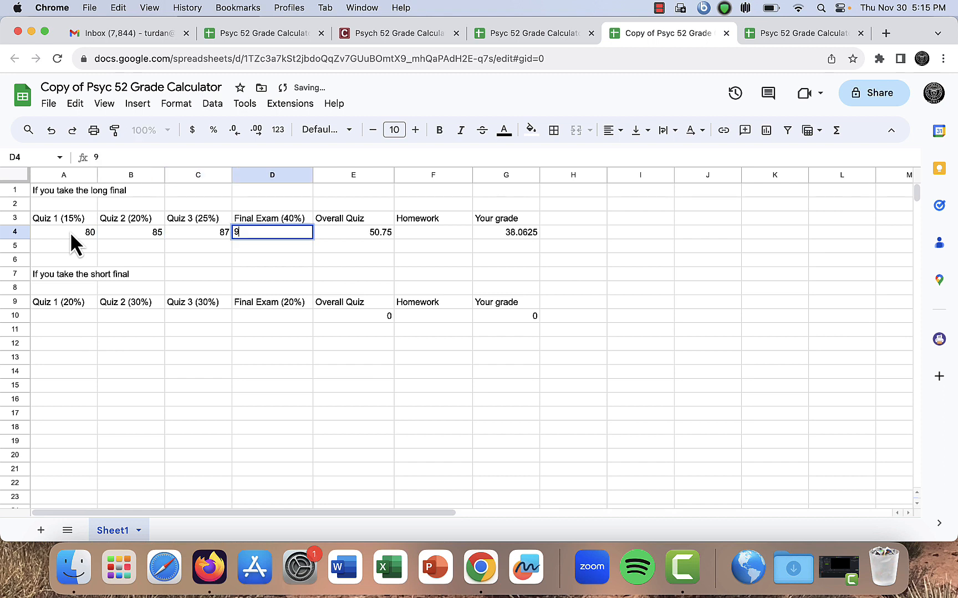
pyautogui.write('0')
pyautogui.press('Return')
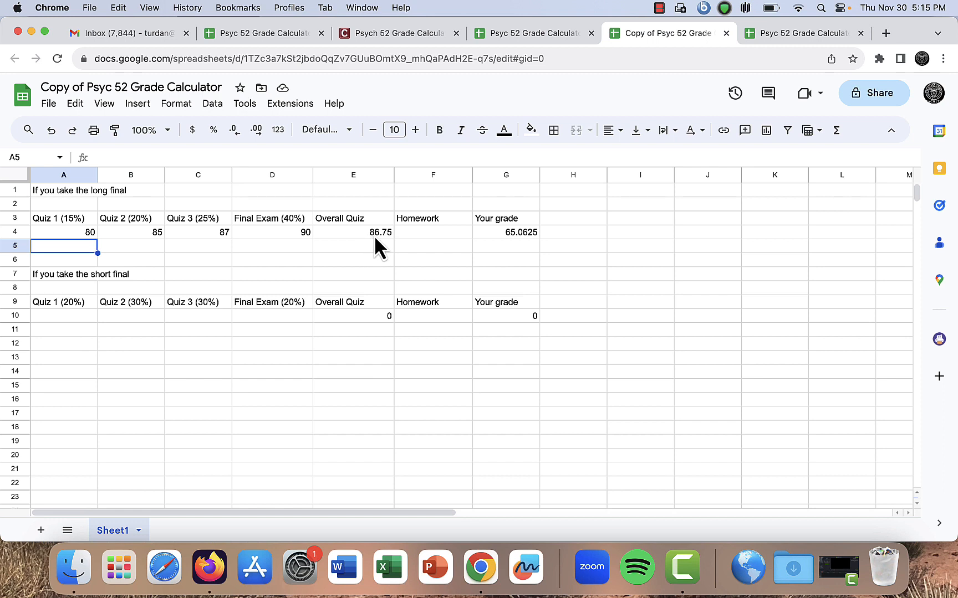
# Enter a Homework score of 95 for the long final
pyautogui.click(414, 232)
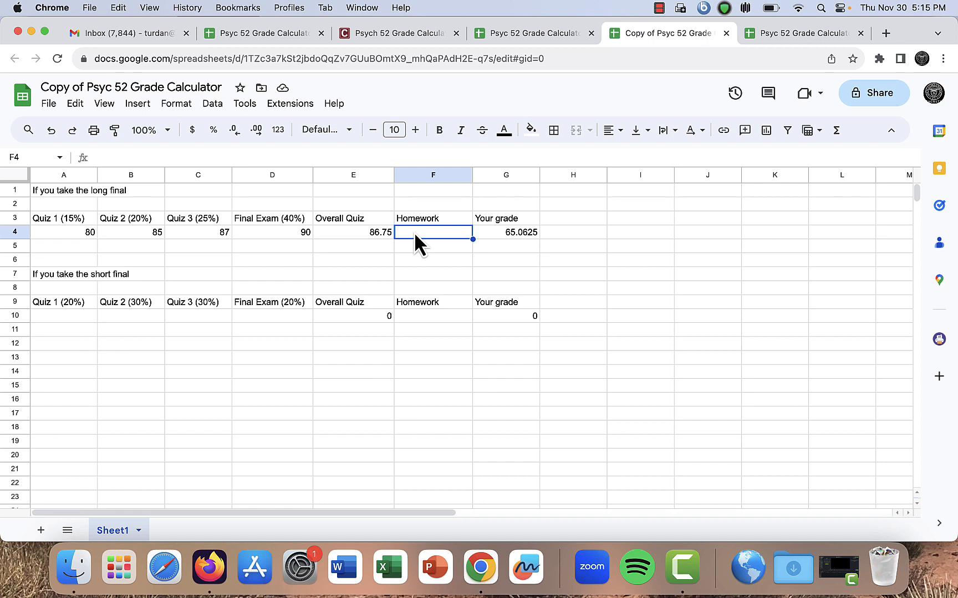
pyautogui.write('95')
pyautogui.press('Return')
# Review the long-final row's scores and the Your grade and Overall Quiz formulas
pyautogui.click(414, 232)
pyautogui.press('Right')
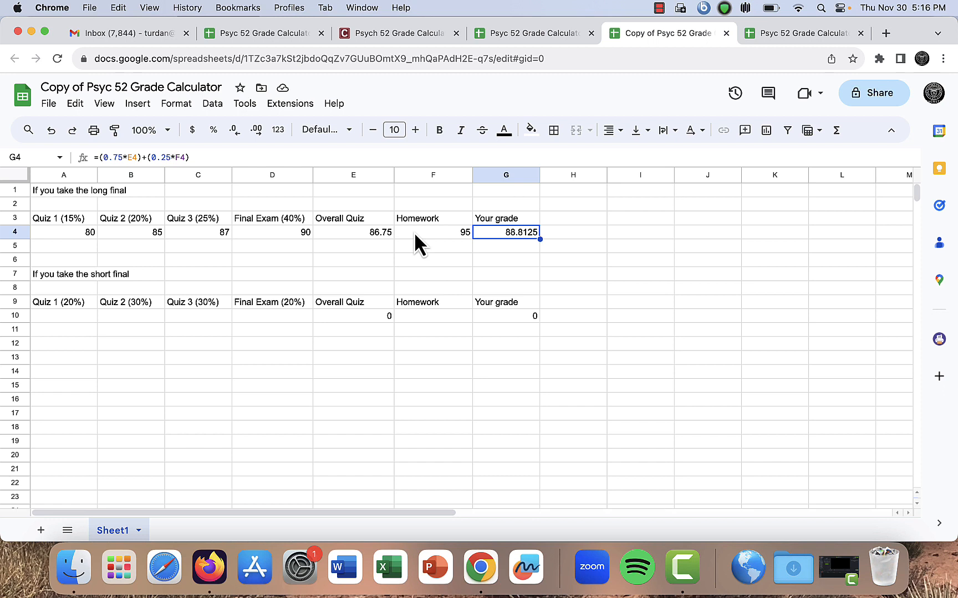
pyautogui.press('Left')
pyautogui.press('Left')
pyautogui.press('Left')
pyautogui.press('Right')
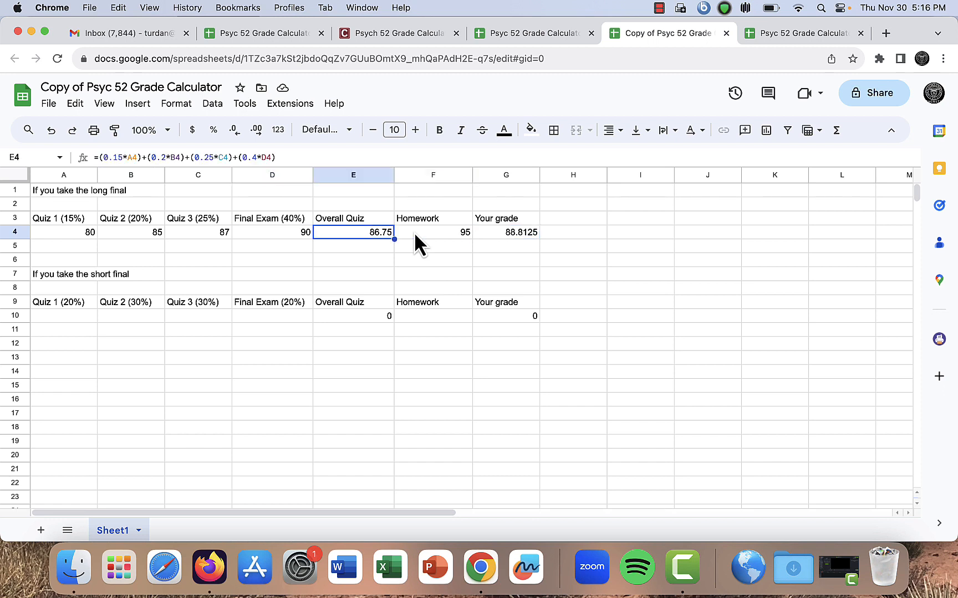
pyautogui.press('Right')
pyautogui.press('Right')
pyautogui.press('Right')
pyautogui.press('Left')
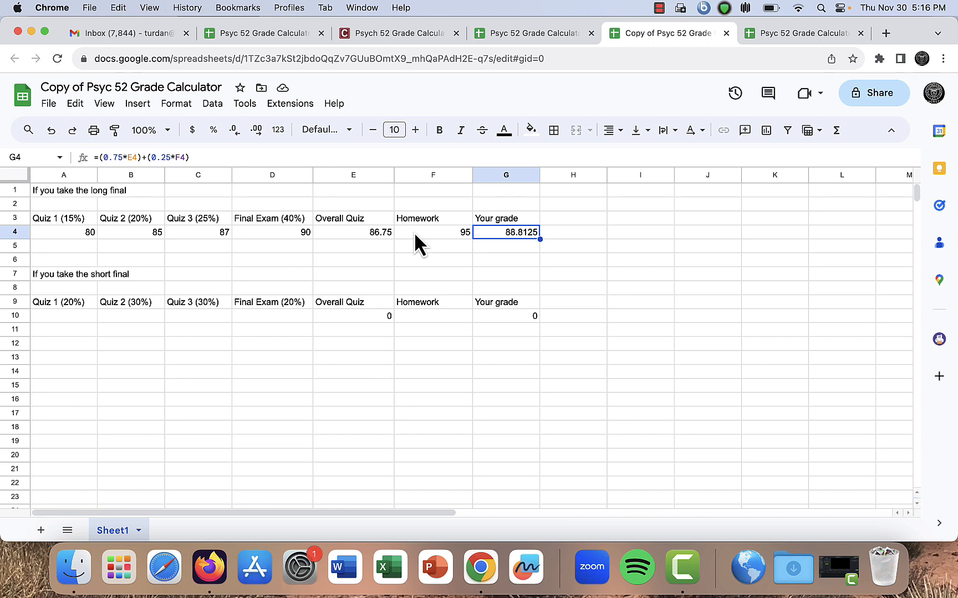
pyautogui.press('Left')
pyautogui.press('Left')
pyautogui.press('Left')
pyautogui.press('Left')
pyautogui.press('Left')
pyautogui.press('Left')
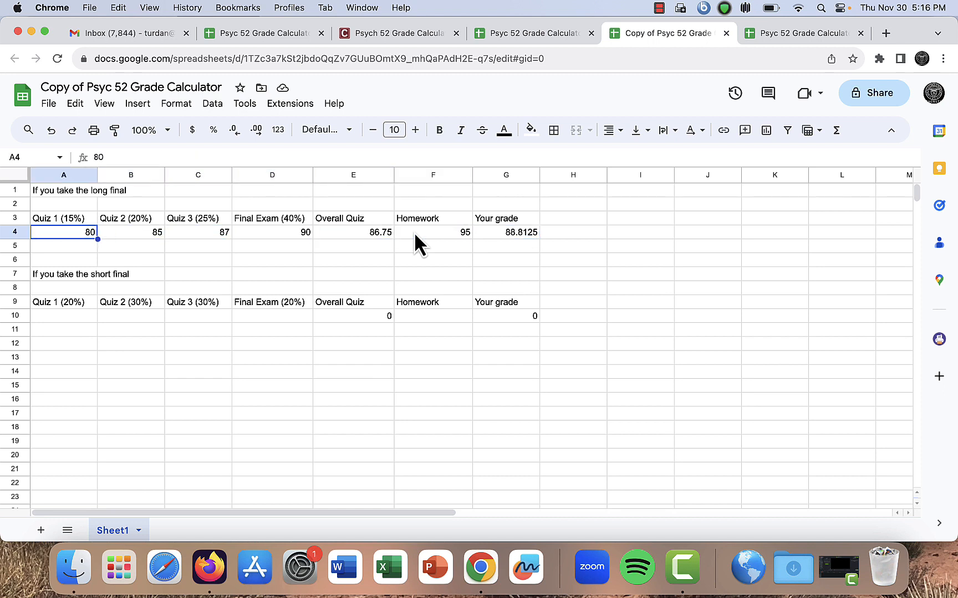
pyautogui.press('Right')
pyautogui.press('Right')
pyautogui.press('Right')
pyautogui.press('Right')
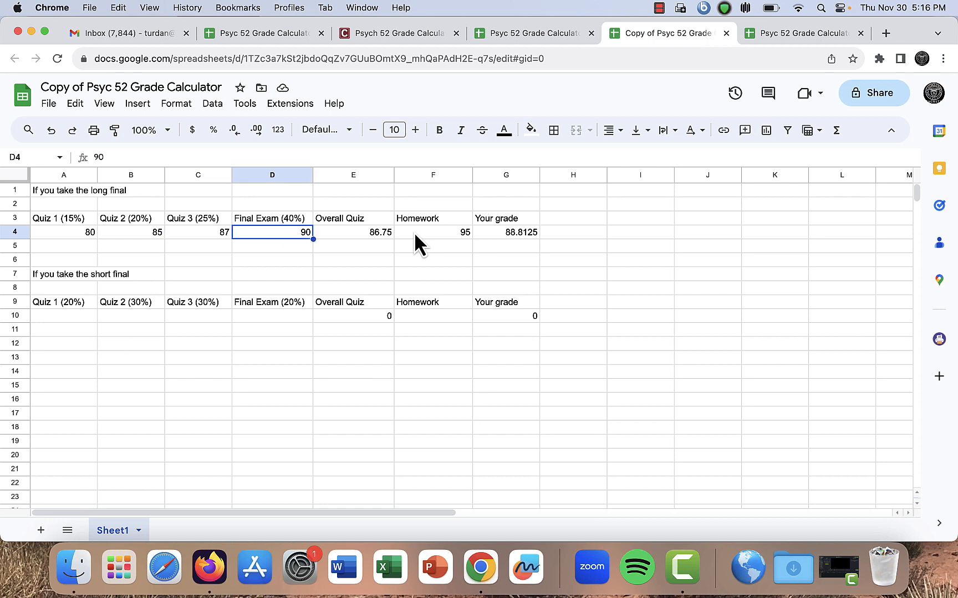
pyautogui.press('Right')
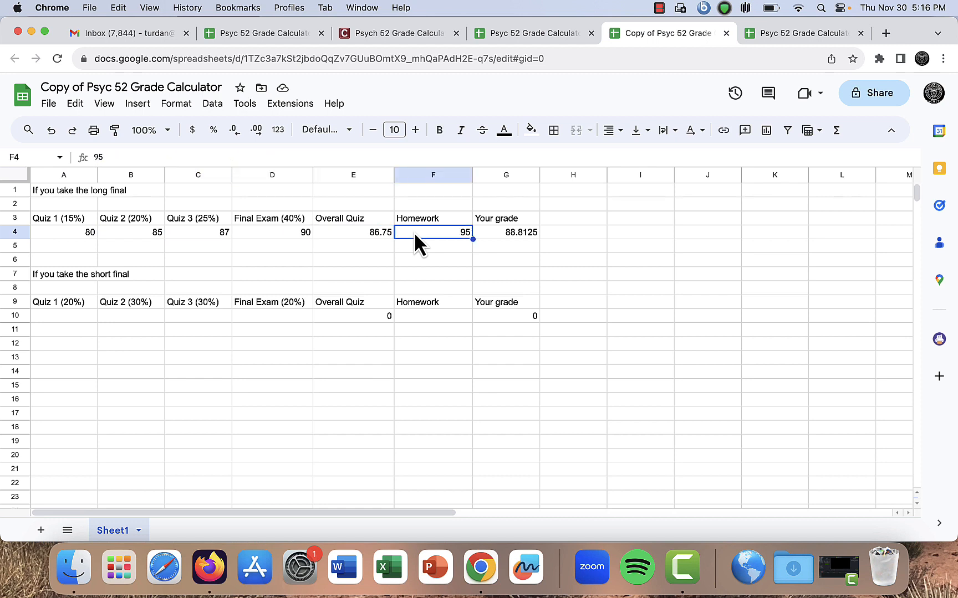
# Enter a Homework score of 95 in the short-final row
pyautogui.press('Down')
pyautogui.press('Down')
pyautogui.press('Down')
pyautogui.press('Down')
pyautogui.press('Down')
pyautogui.press('Down')
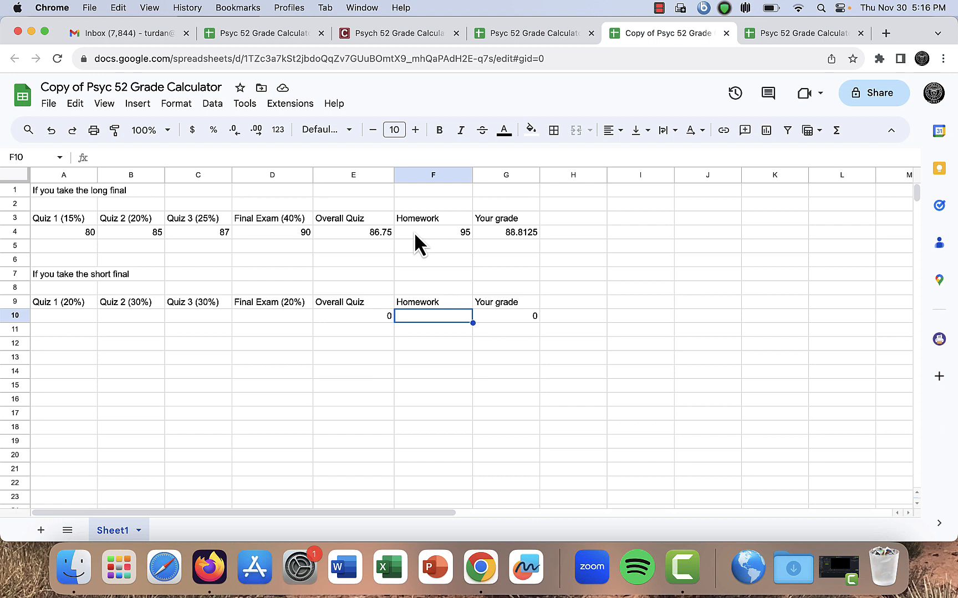
pyautogui.write('95')
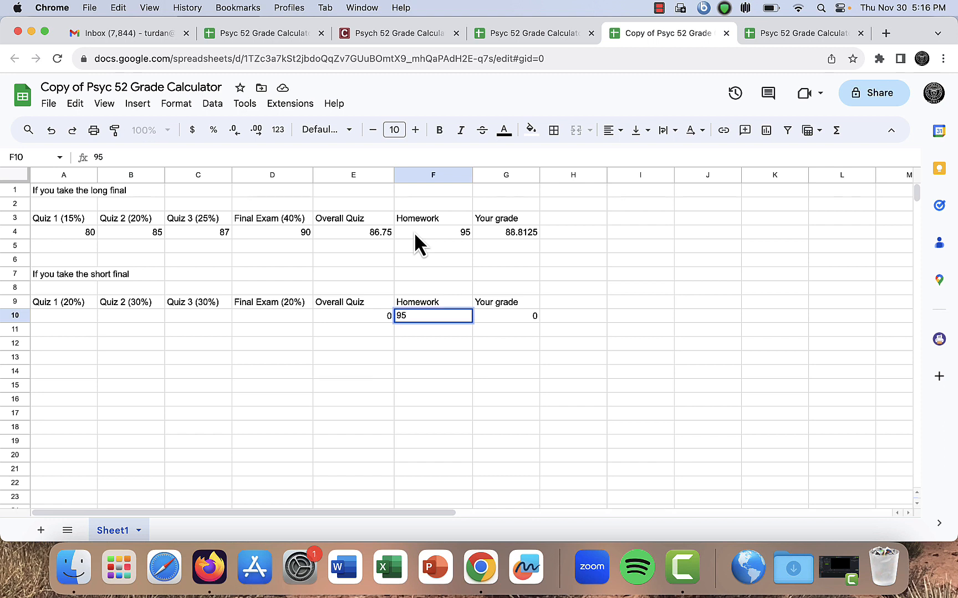
pyautogui.press('Left')
pyautogui.press('Left')
pyautogui.press('Left')
pyautogui.press('Left')
pyautogui.press('Left')
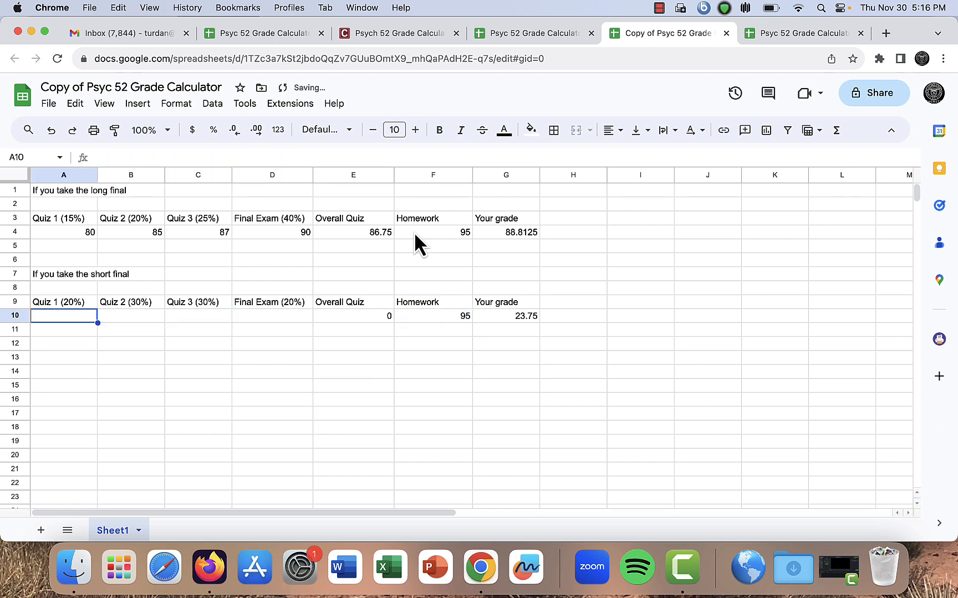
# Review the short-final quiz column headings
pyautogui.press('Up')
pyautogui.press('Right')
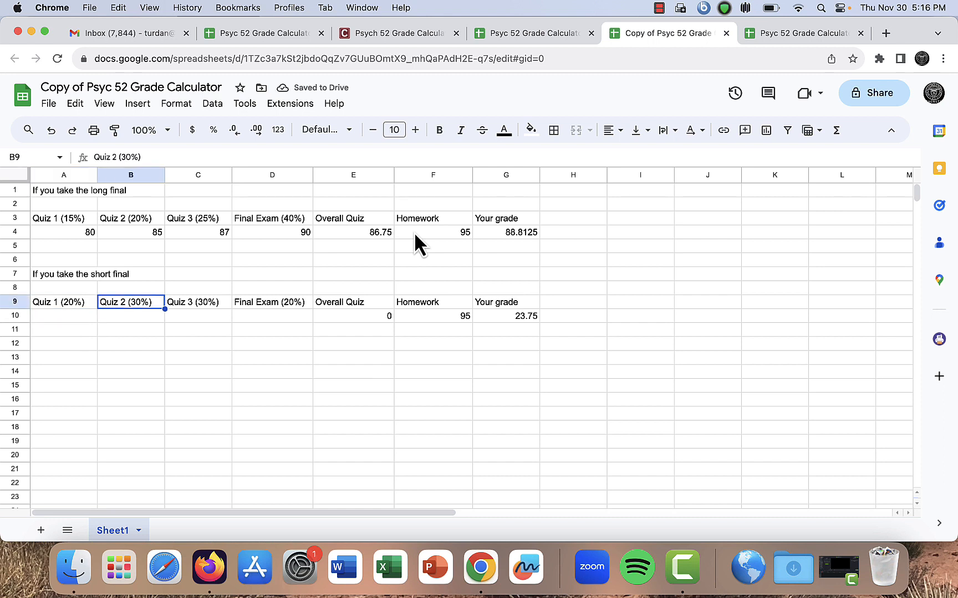
pyautogui.press('Right')
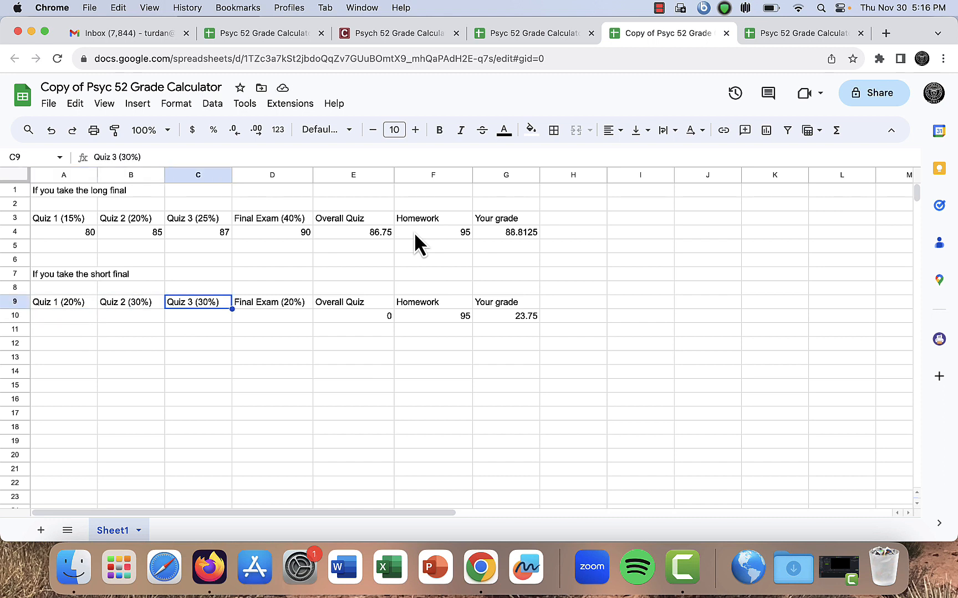
pyautogui.press('Left')
pyautogui.press('Left')
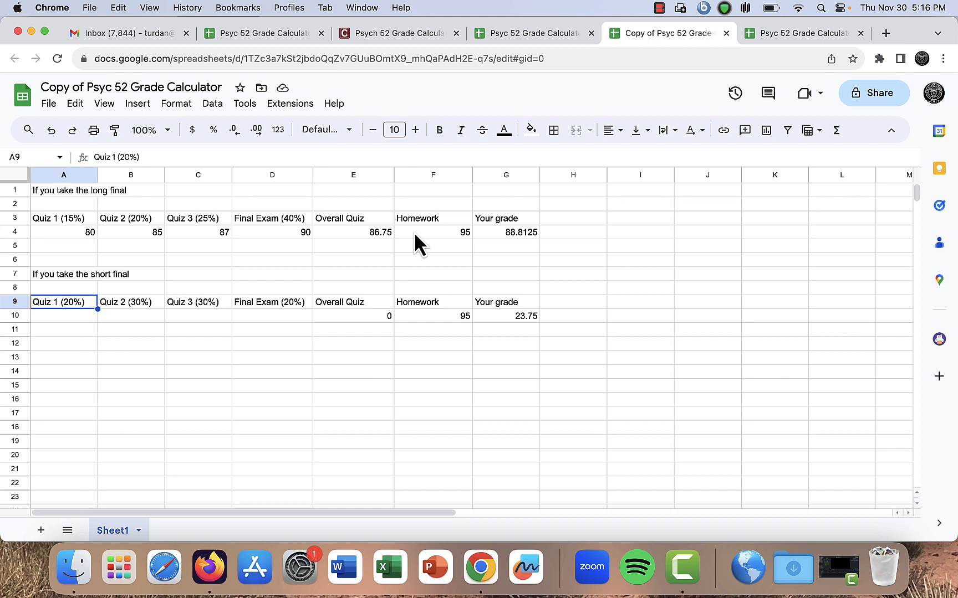
# Relabel the short-final Quiz 2 heading as Quiz 2 (25%)
pyautogui.press('Right')
pyautogui.press('Right')
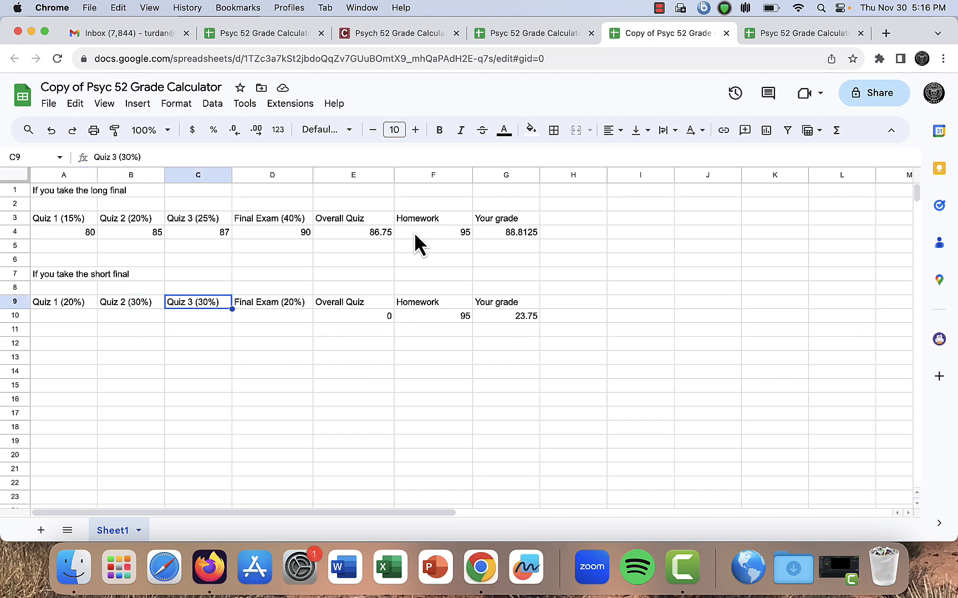
pyautogui.press('Right')
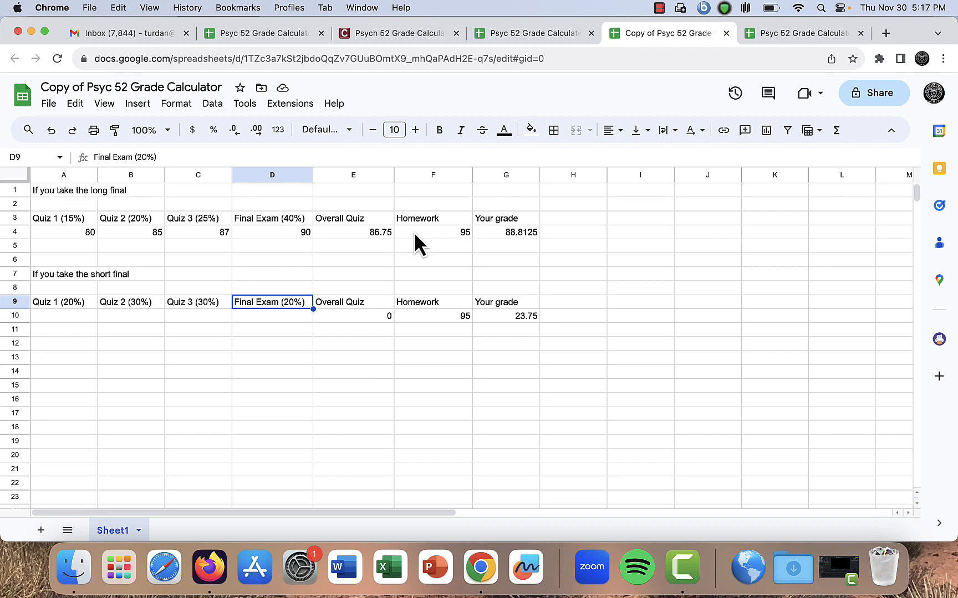
pyautogui.press('Left')
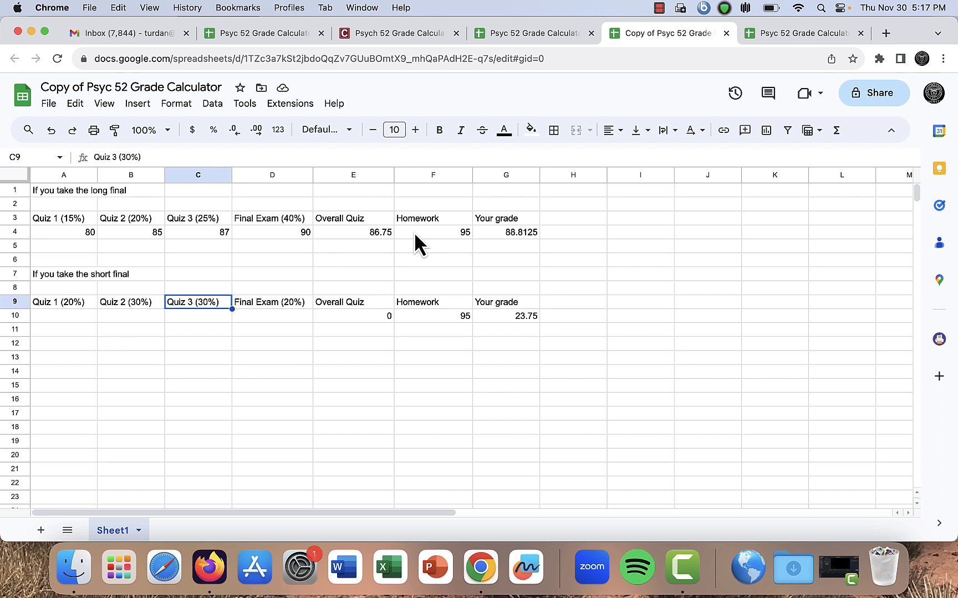
pyautogui.press('Left')
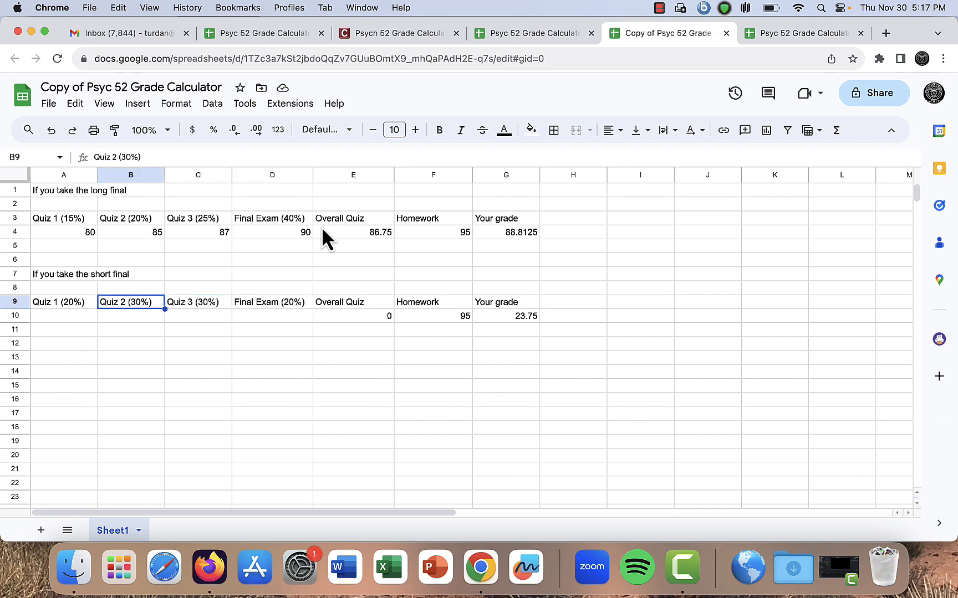
pyautogui.doubleClick(139, 305)
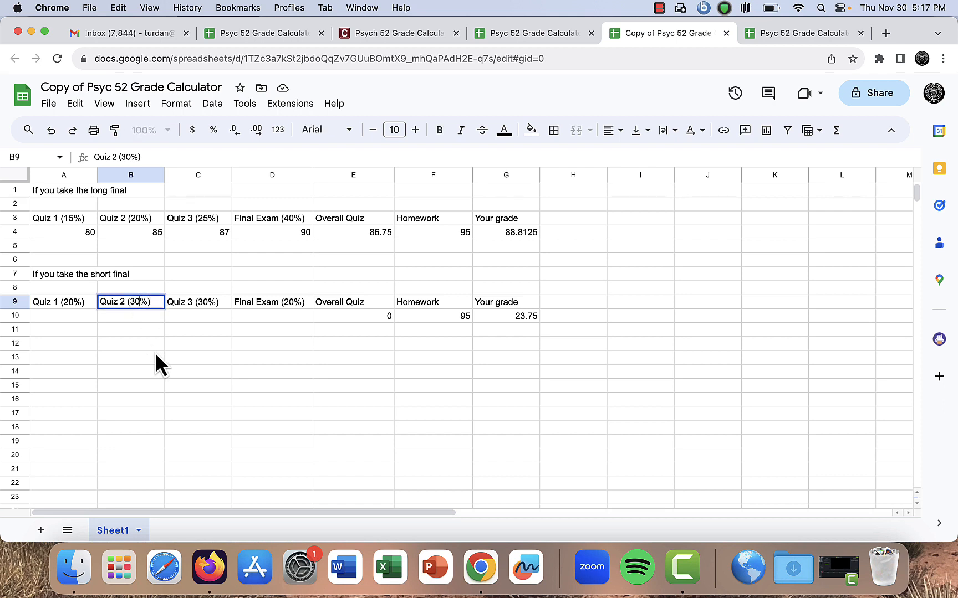
pyautogui.press('BackSpace')
pyautogui.press('BackSpace')
pyautogui.write('25')
# Relabel the short-final Quiz 3 heading as Quiz 3 (35%)
pyautogui.click(203, 304)
pyautogui.doubleClick(203, 304)
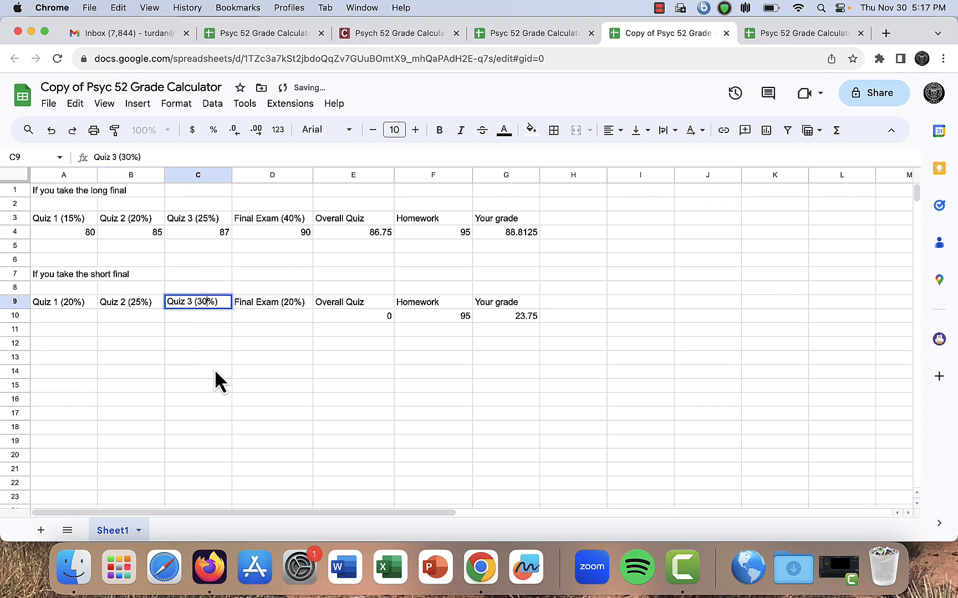
pyautogui.press('BackSpace')
pyautogui.press('BackSpace')
pyautogui.write('35')
pyautogui.press('Return')
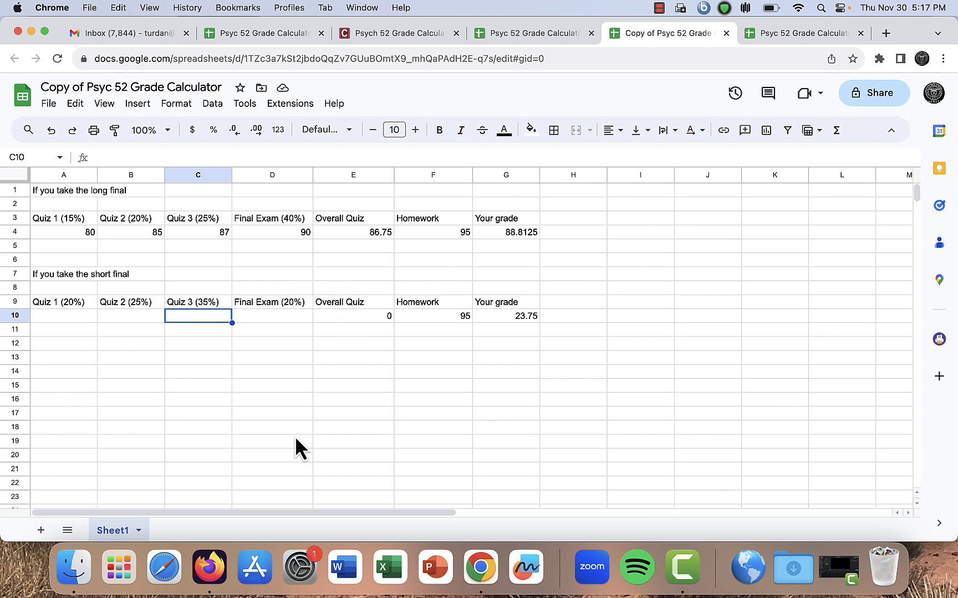
# Enter short-final scores of 90, 93 and 87 for Quizzes 1–3 and 90 for the Final Exam
pyautogui.press('Left')
pyautogui.press('Left')
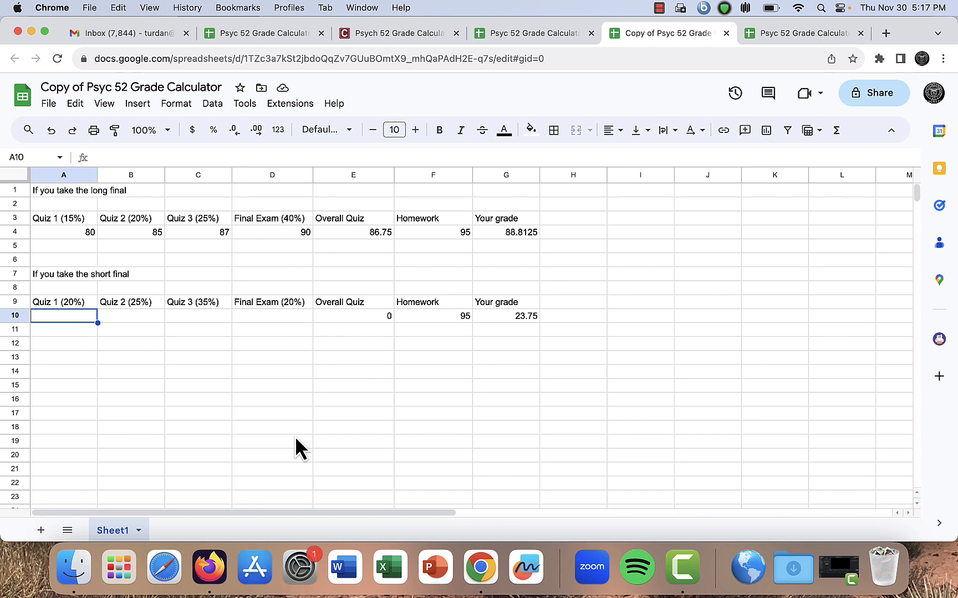
pyautogui.write('90')
pyautogui.press('Tab')
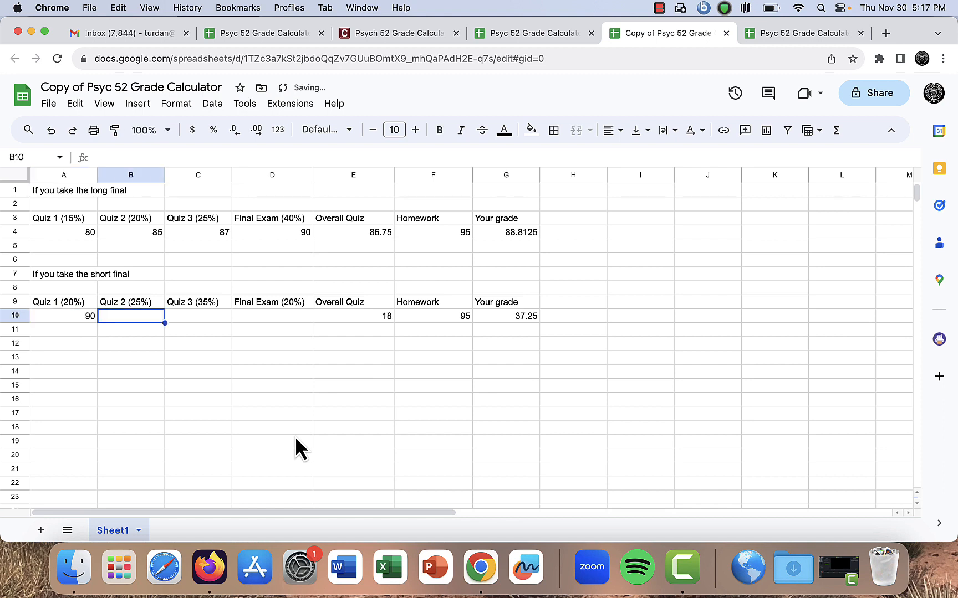
pyautogui.write('93')
pyautogui.press('Tab')
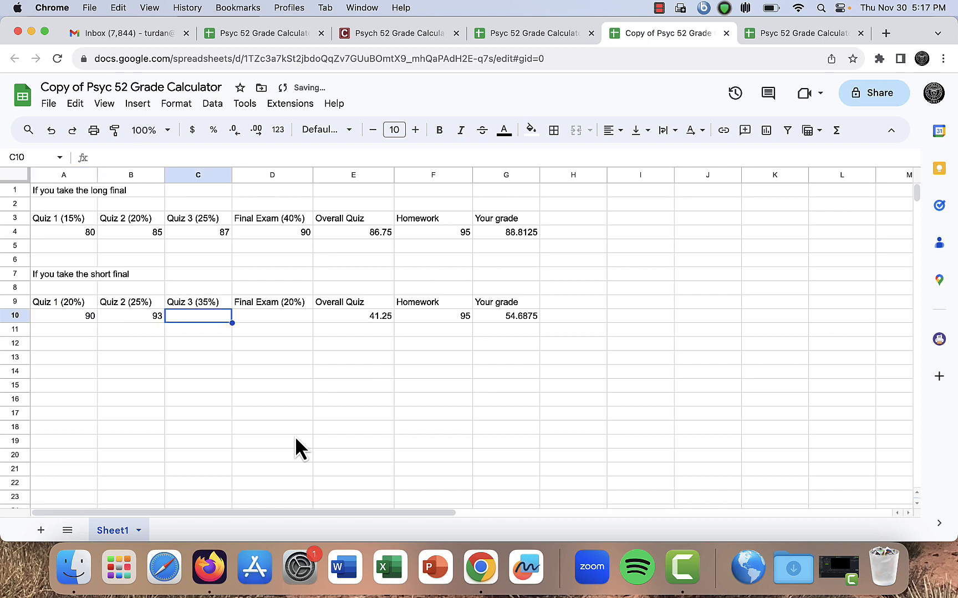
pyautogui.write('87')
pyautogui.press('Tab')
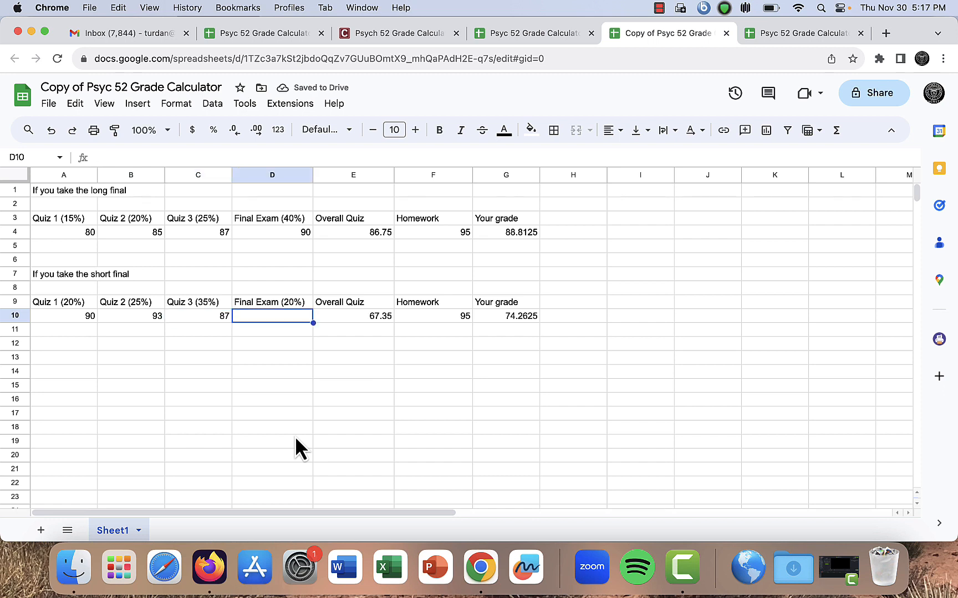
pyautogui.write('90')
pyautogui.press('Return')
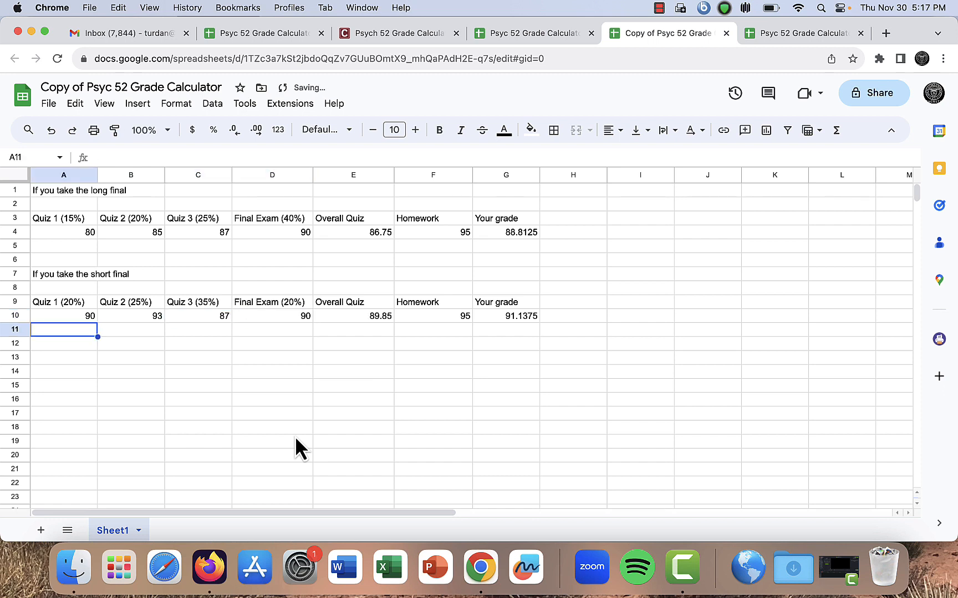
# Review the short-final row's scores and the Overall Quiz and Your grade formulas
pyautogui.press('Up')
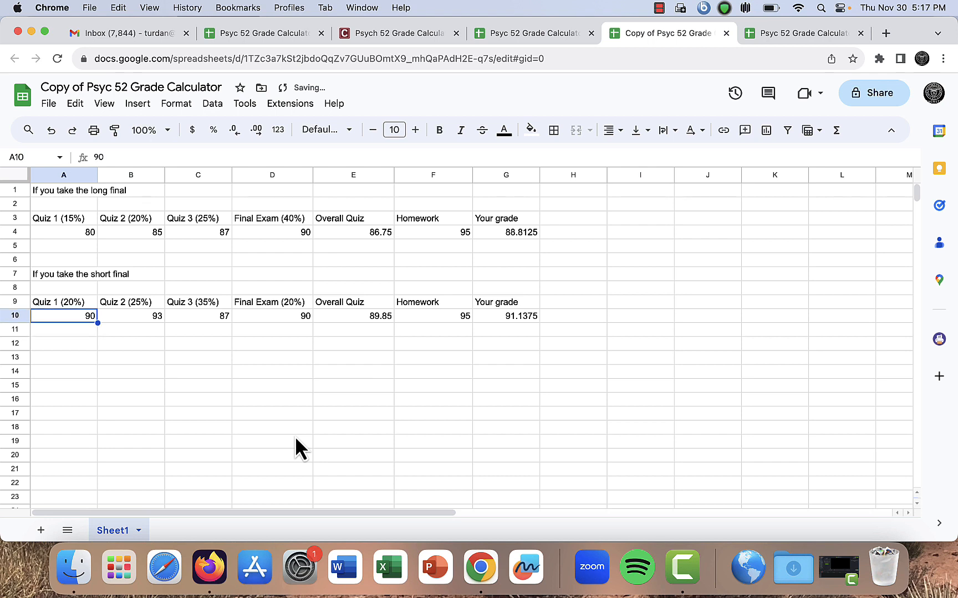
pyautogui.press('Right')
pyautogui.press('Right')
pyautogui.press('Right')
pyautogui.press('Right')
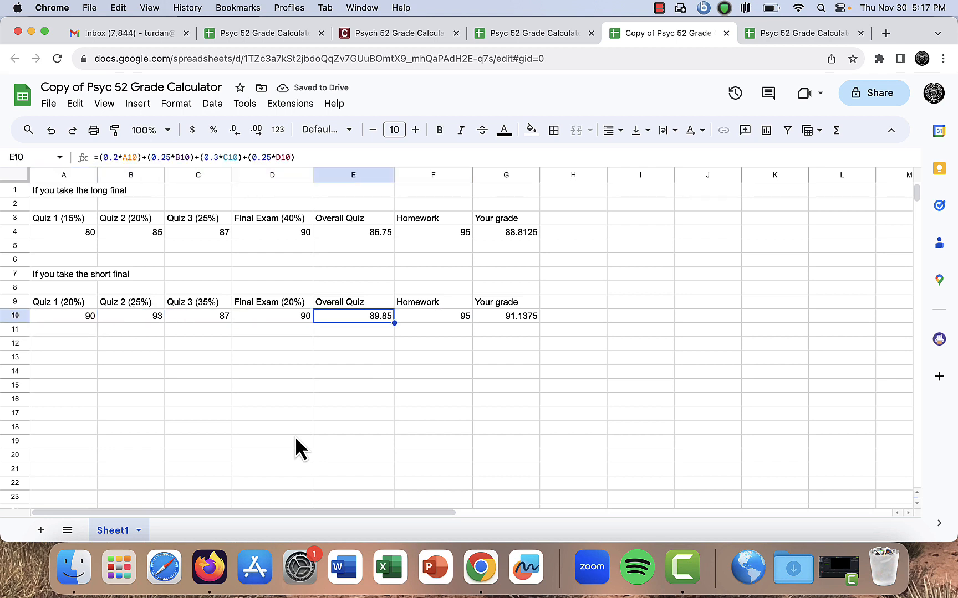
pyautogui.press('Right')
pyautogui.press('Right')
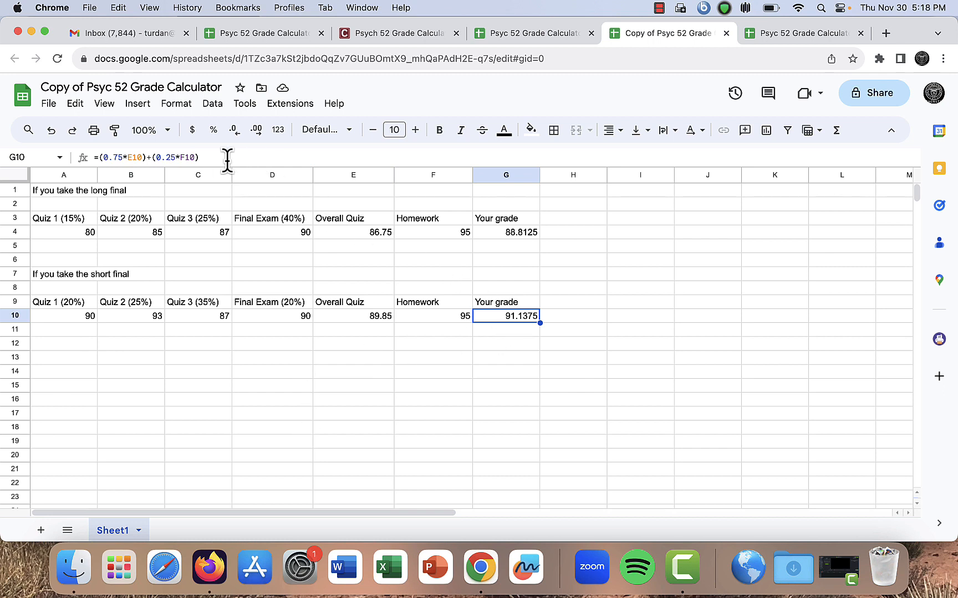
pyautogui.press('Left')
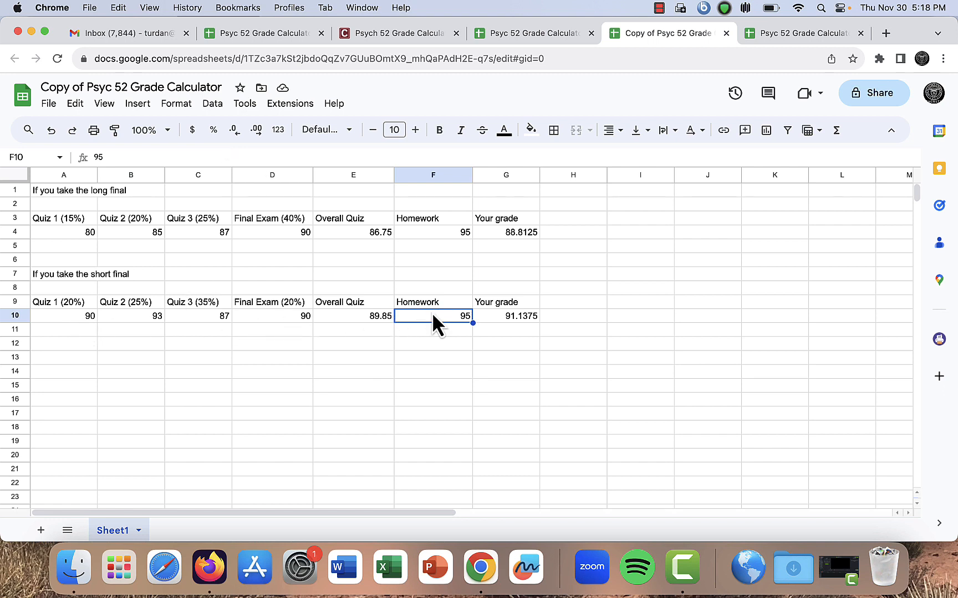
pyautogui.click(657, 7)
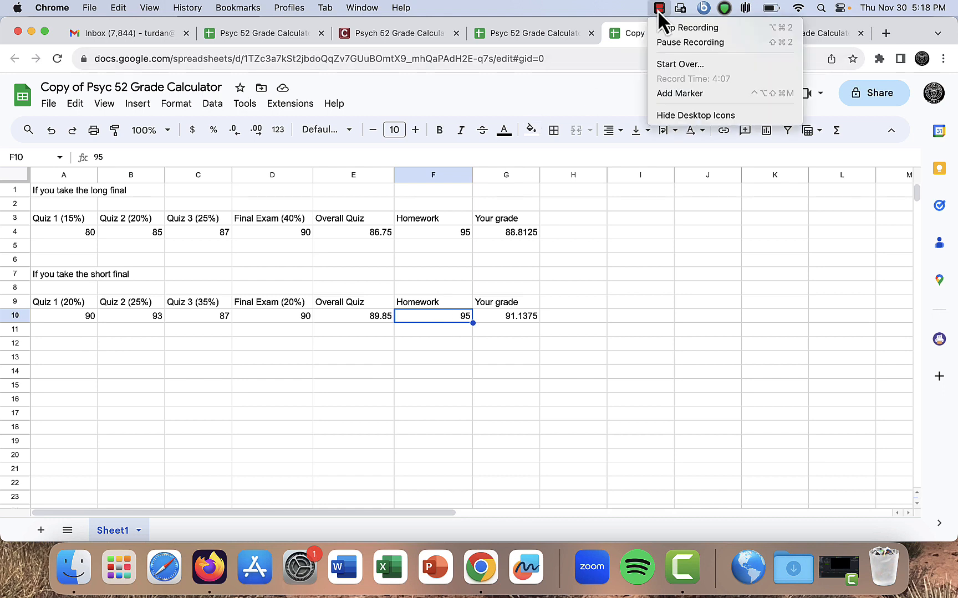